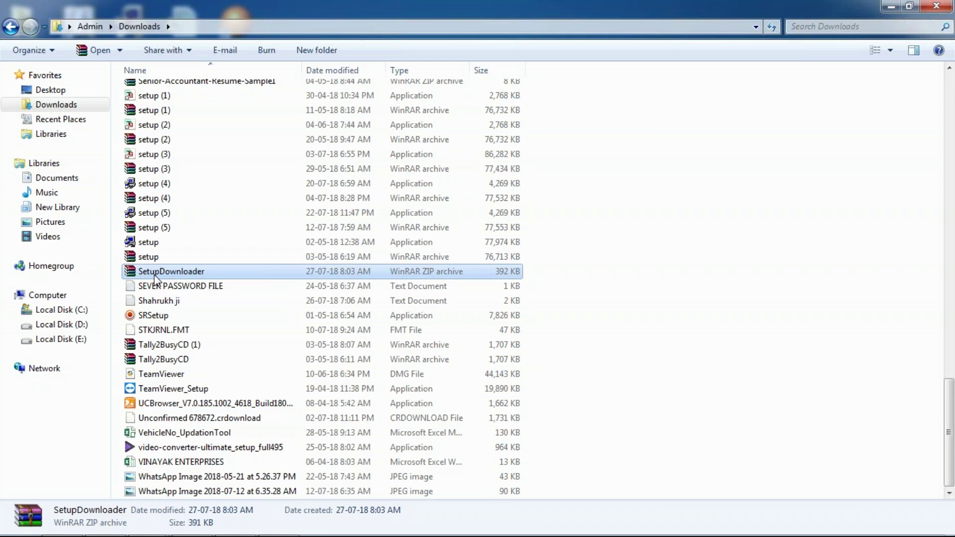
# Extract the SetupDownloader archive to C:\Users\Admin\Downloads\SetupDownloader and select the extracted SetupDownloader application.
pyautogui.click(201, 299)
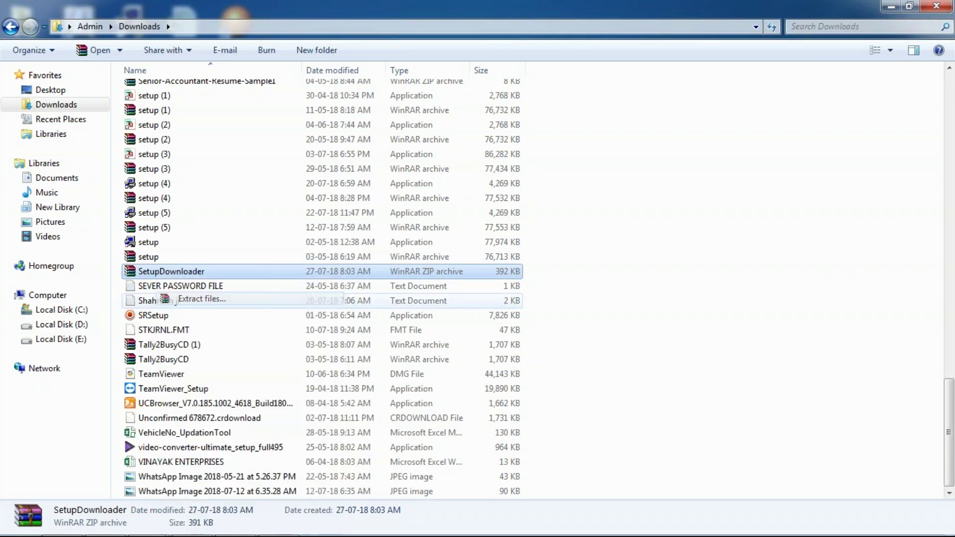
pyautogui.click(528, 420)
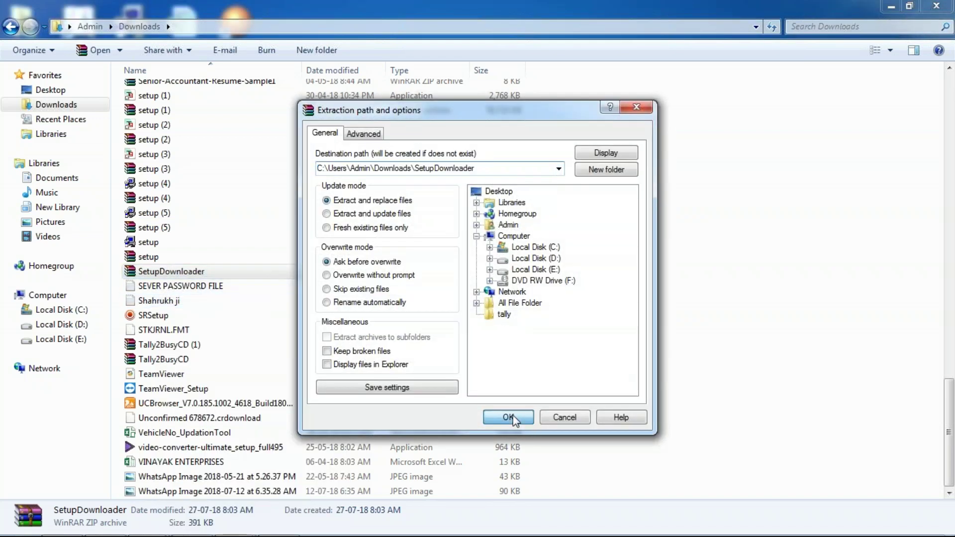
pyautogui.scroll(9, 333, 346)
pyautogui.scroll(20, 333, 345)
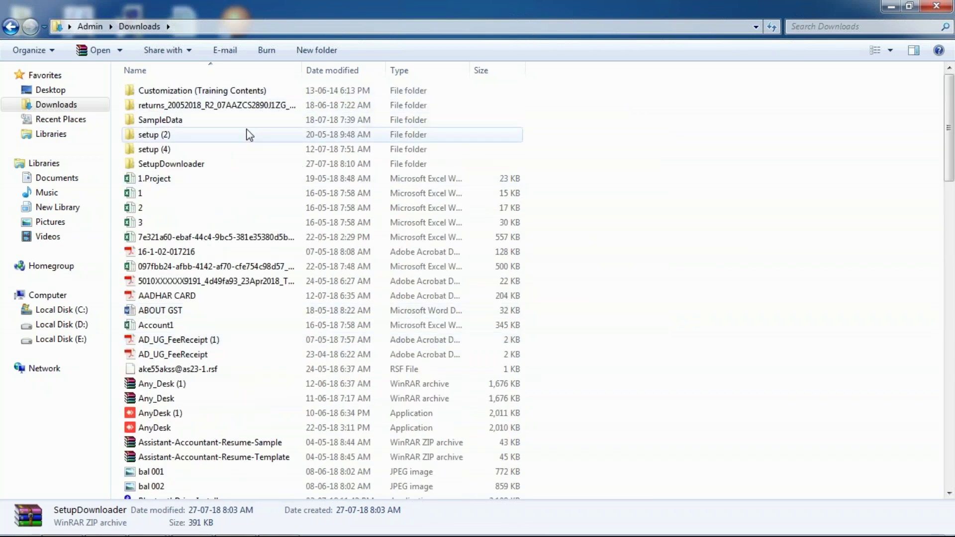
pyautogui.doubleClick(226, 165)
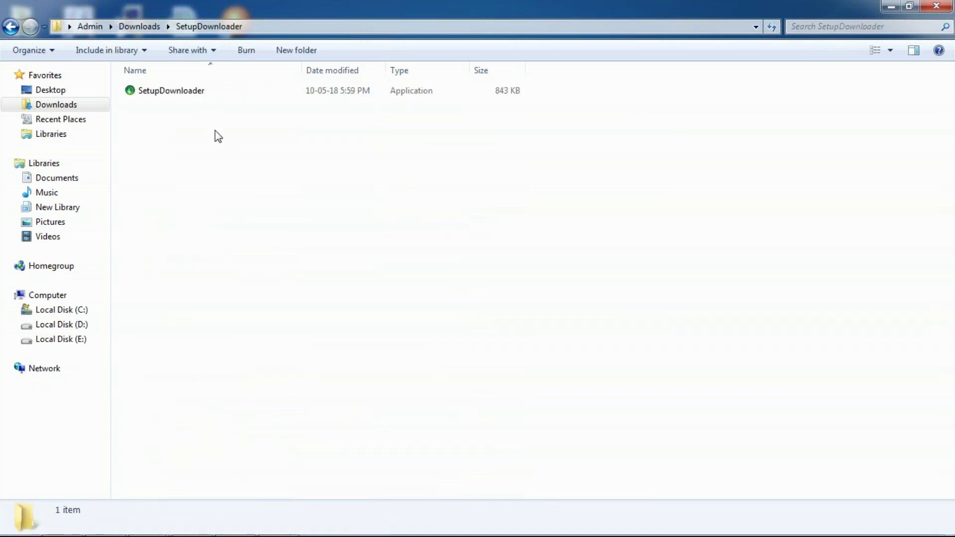
pyautogui.click(204, 92)
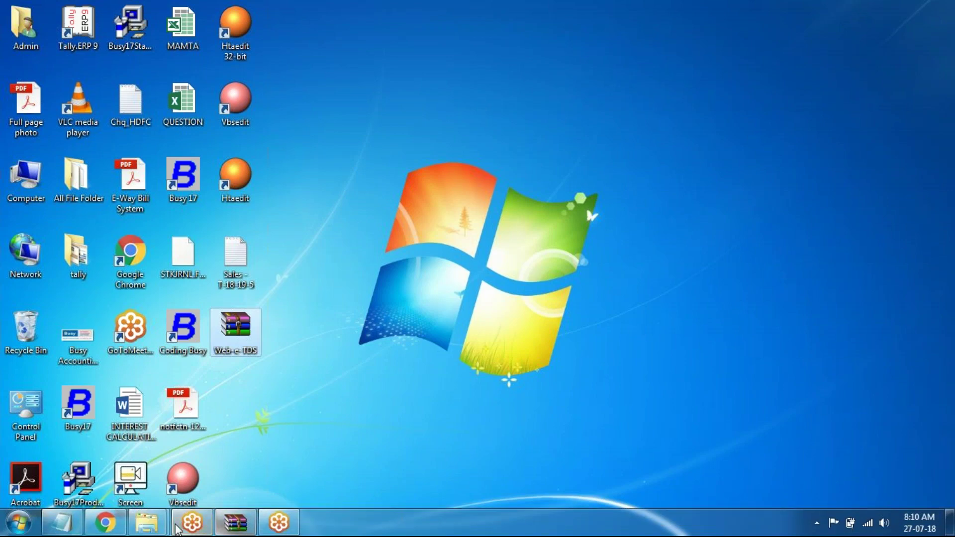
# Bring back the SetupDownloader folder window, return to the Downloads folder and minimize the window.
pyautogui.moveTo(146, 531)
pyautogui.click(188, 456)
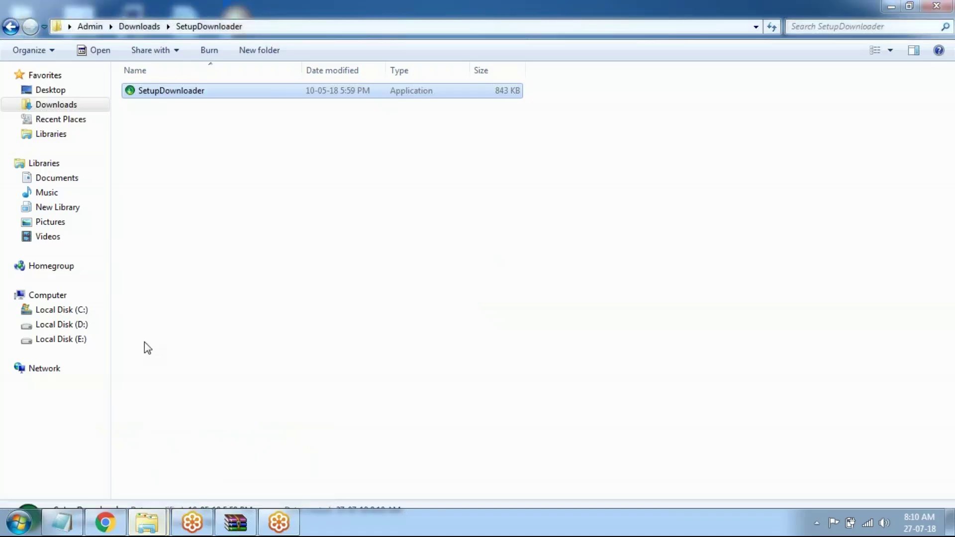
pyautogui.click(56, 105)
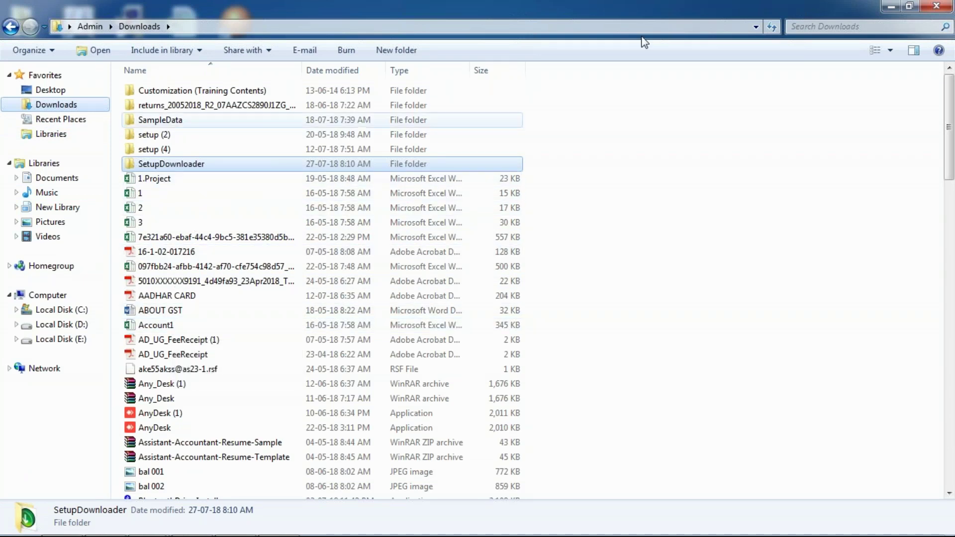
pyautogui.click(891, 6)
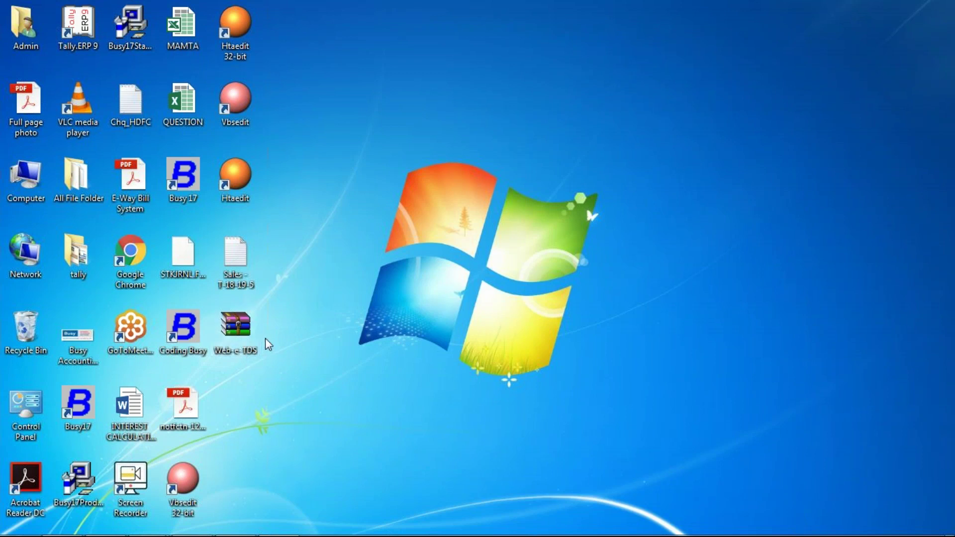
# Extract the Web-e-TDS archive on the desktop into its own Web-e-TDS folder.
pyautogui.rightClick(252, 336)
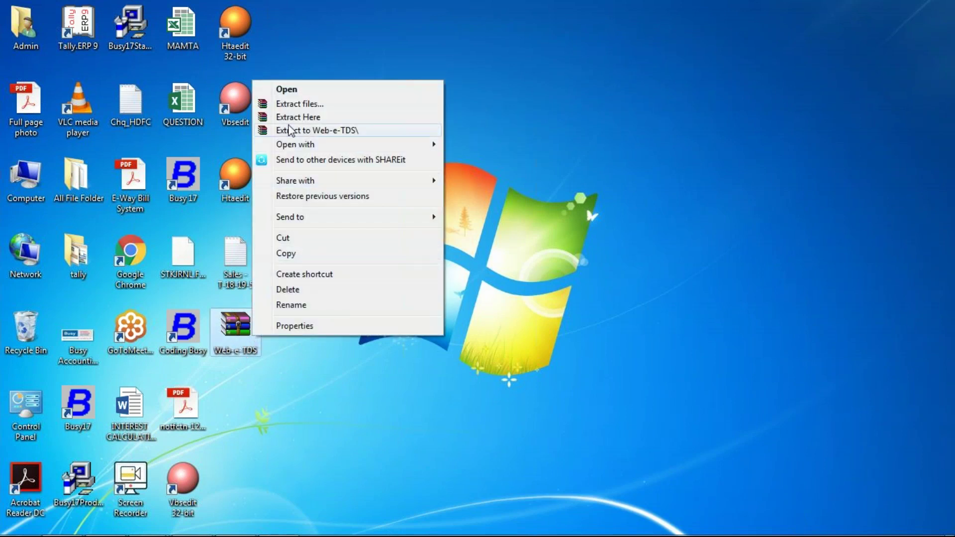
pyautogui.click(292, 104)
pyautogui.press('Return')
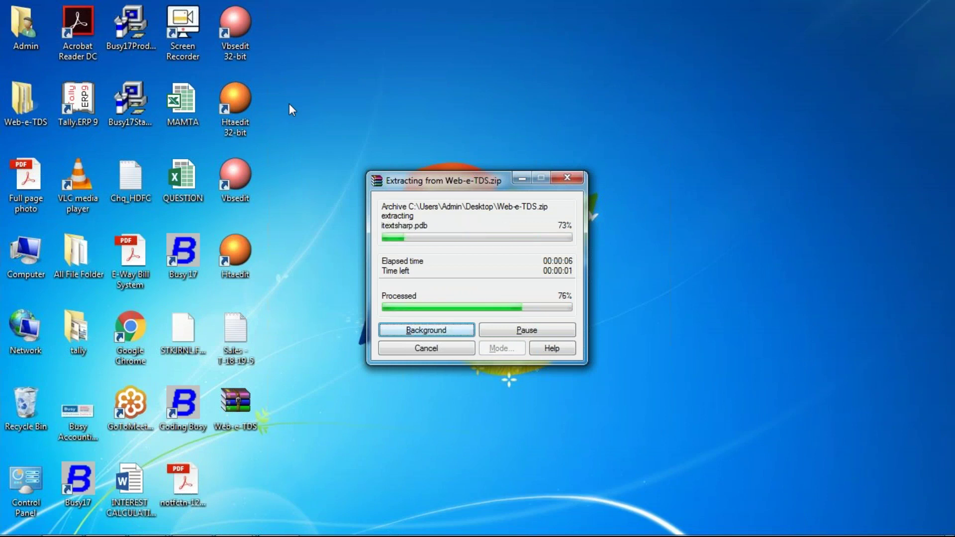
# Look at the contents of the TDS Single user 2018-19 folder inside Web-e-TDS, and minimize the window.
pyautogui.doubleClick(13, 126)
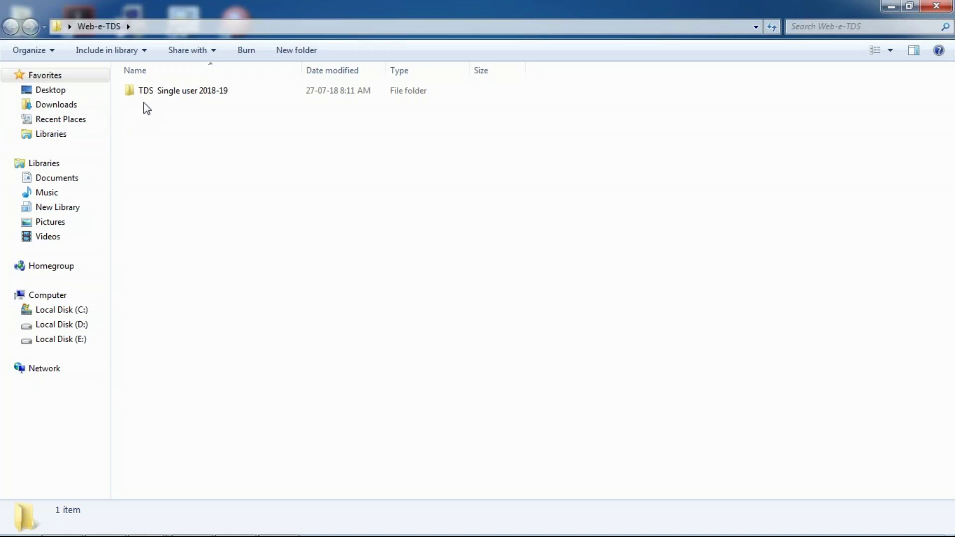
pyautogui.doubleClick(147, 94)
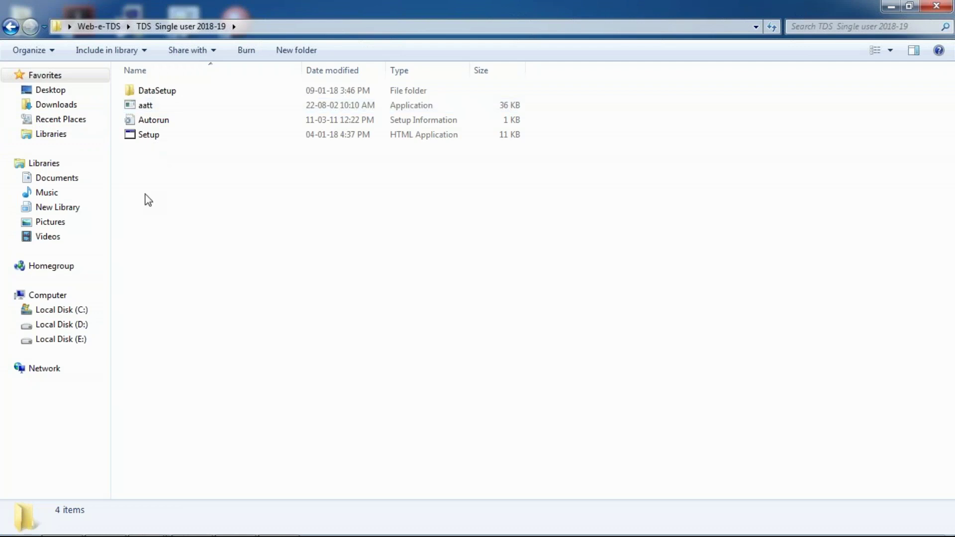
pyautogui.click(891, 6)
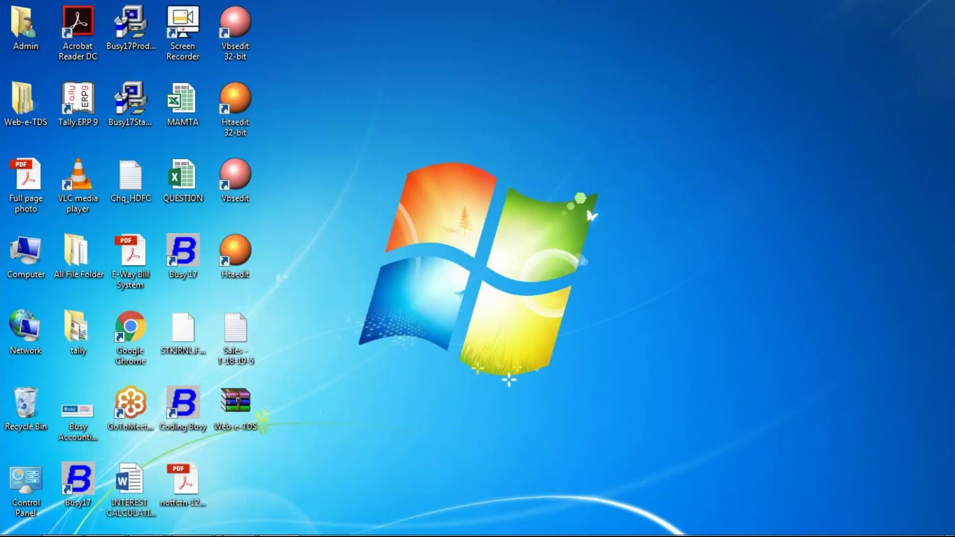
# Bring up the WinRAR window showing SetupDownloader.zip and close it.
pyautogui.moveTo(238, 529)
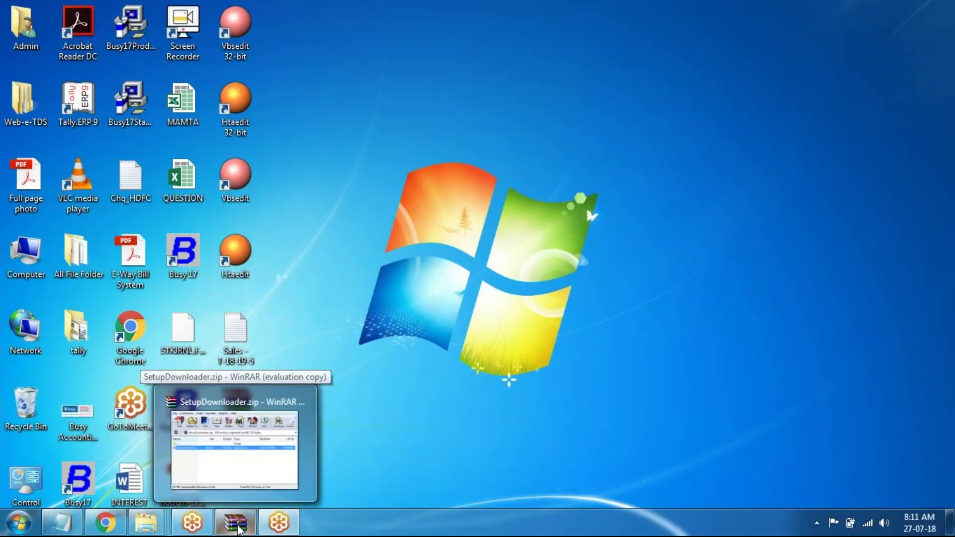
pyautogui.click(241, 481)
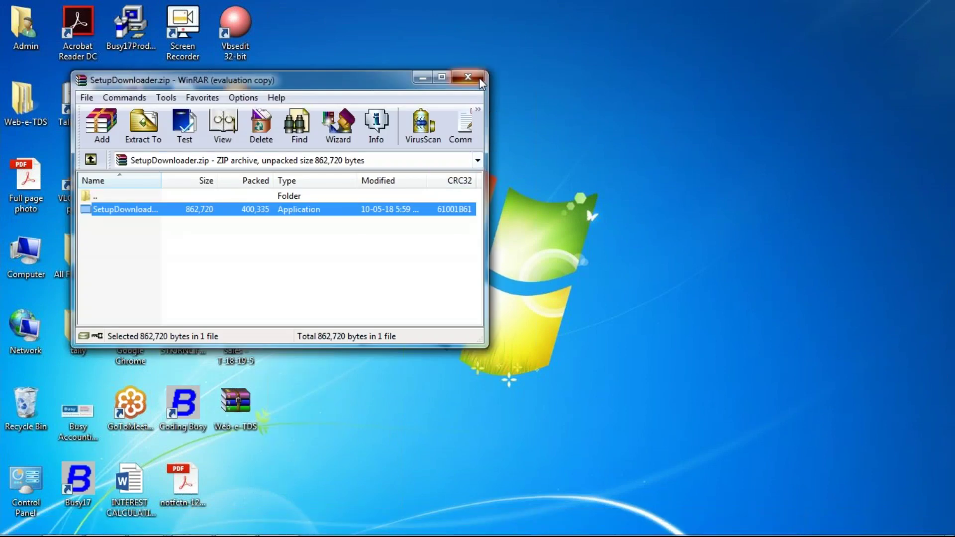
pyautogui.click(479, 78)
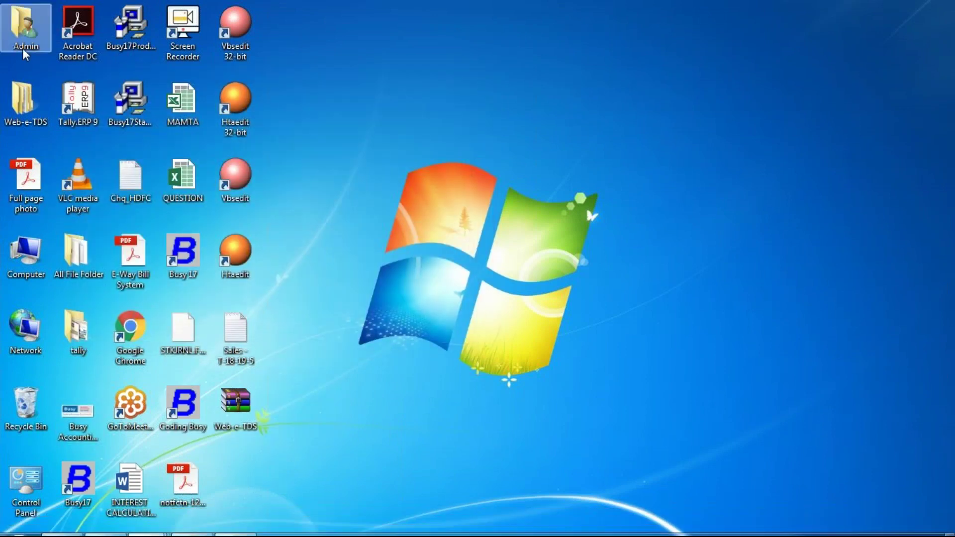
# Launch the Setup HTML application from the TDS Single user 2018-19 folder inside Web-e-TDS.
pyautogui.doubleClick(21, 113)
pyautogui.doubleClick(144, 90)
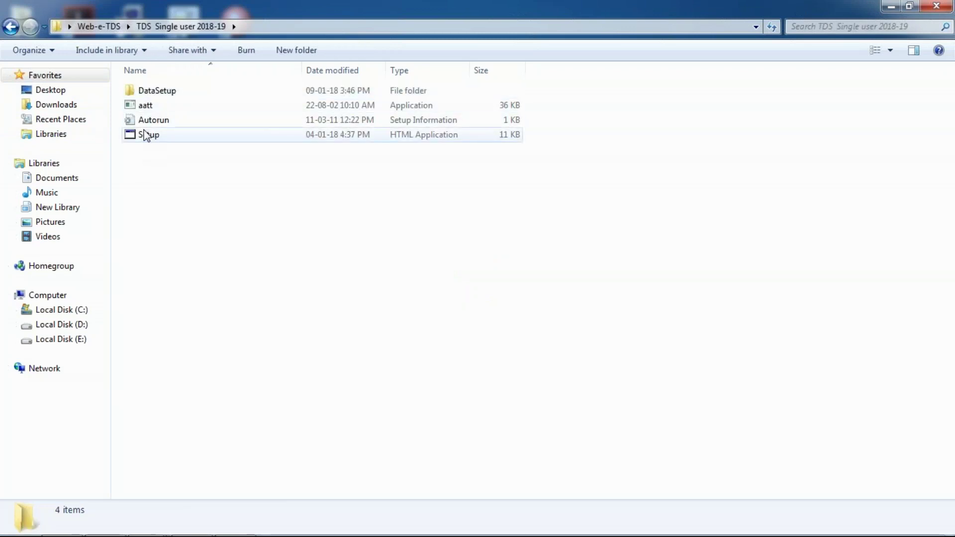
pyautogui.click(145, 135)
pyautogui.rightClick(146, 136)
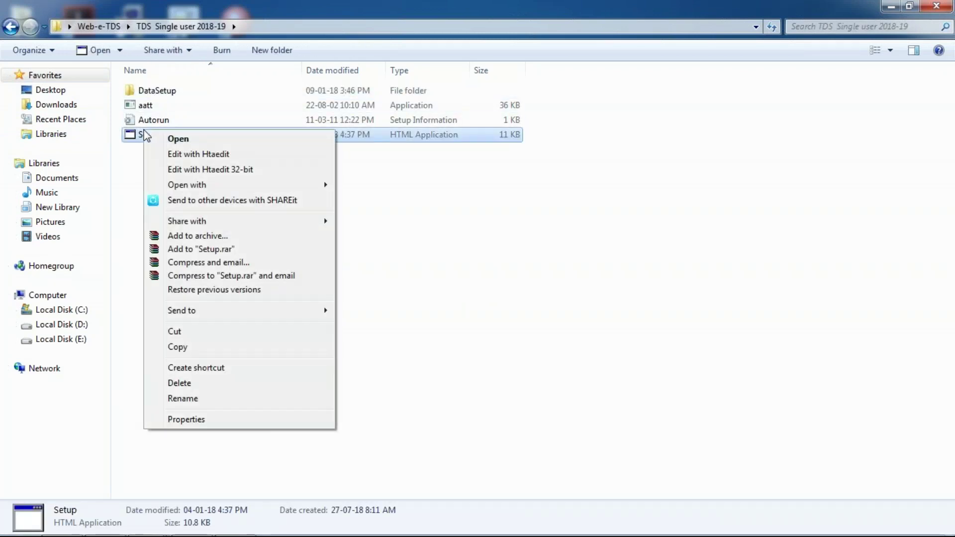
pyautogui.click(133, 167)
pyautogui.click(142, 141)
pyautogui.rightClick(143, 141)
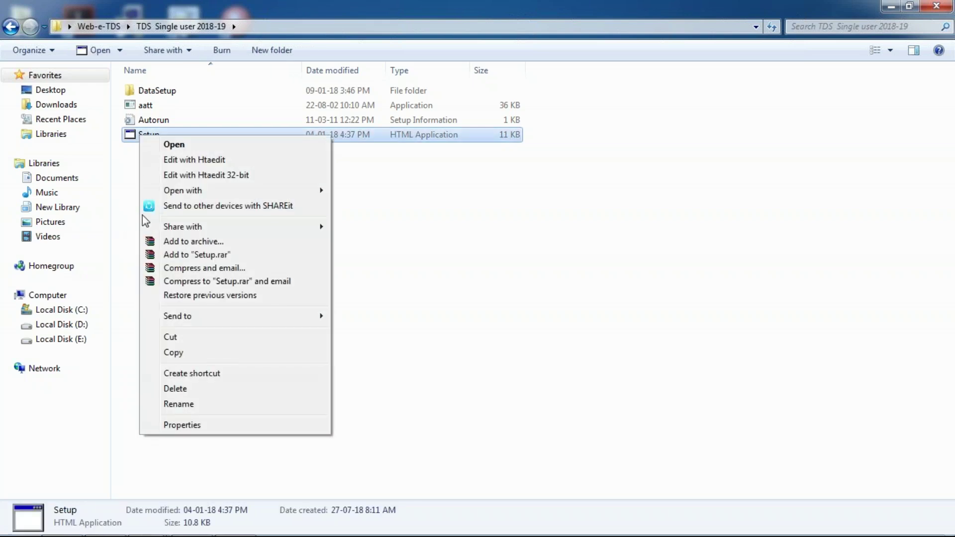
pyautogui.click(189, 146)
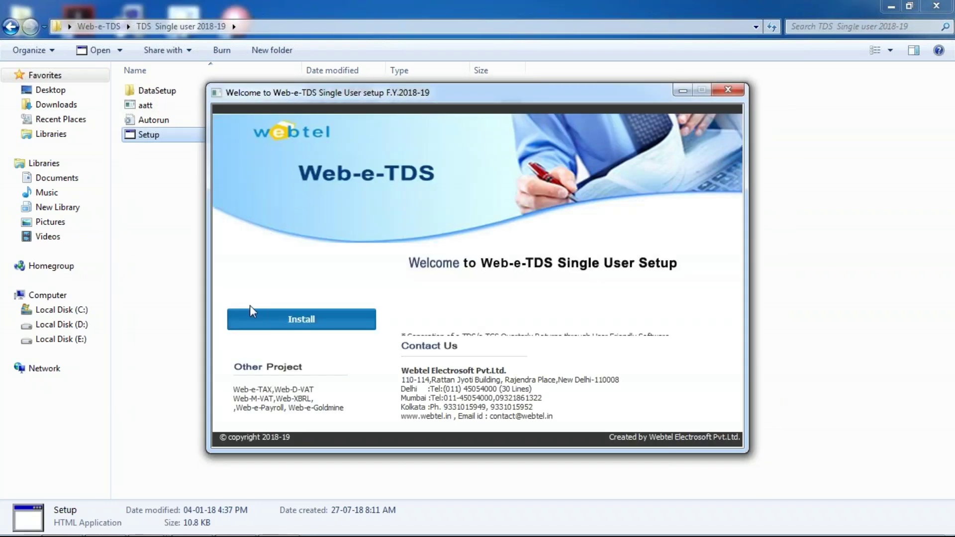
# Start the Web-e-TDS installation and accept the terms of the license agreement after reviewing them to the end.
pyautogui.click(266, 323)
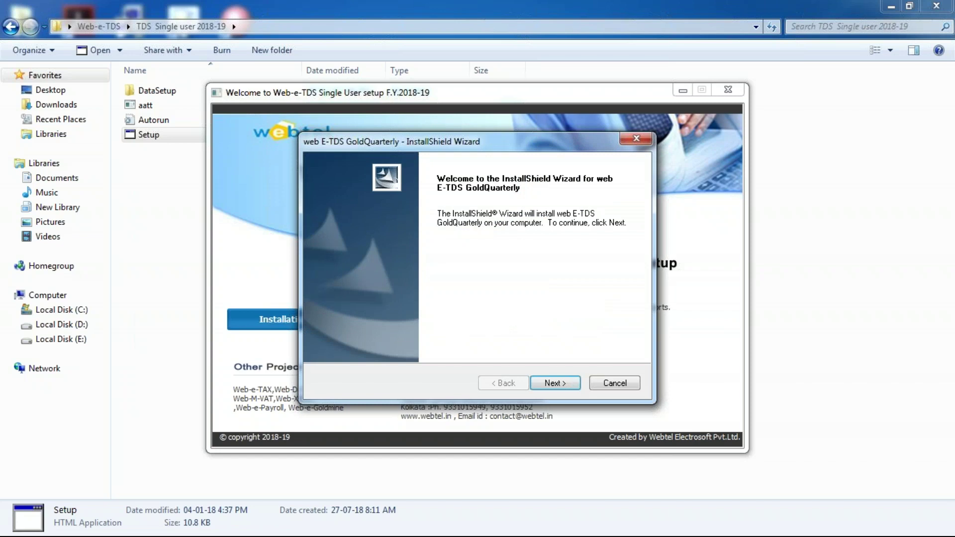
pyautogui.click(552, 384)
pyautogui.click(336, 332)
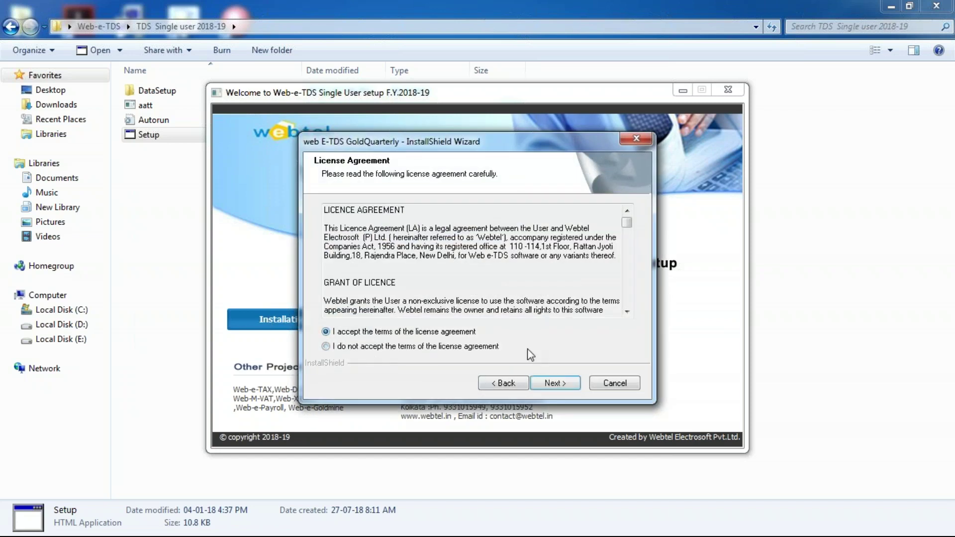
pyautogui.scroll(-2, 628, 230)
pyautogui.moveTo(626, 228); pyautogui.dragTo(626, 305)
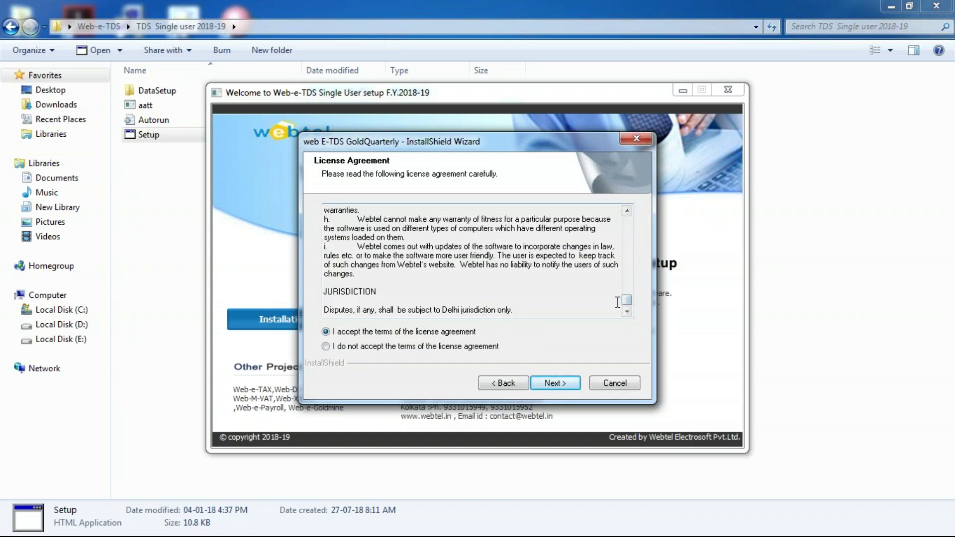
pyautogui.click(554, 384)
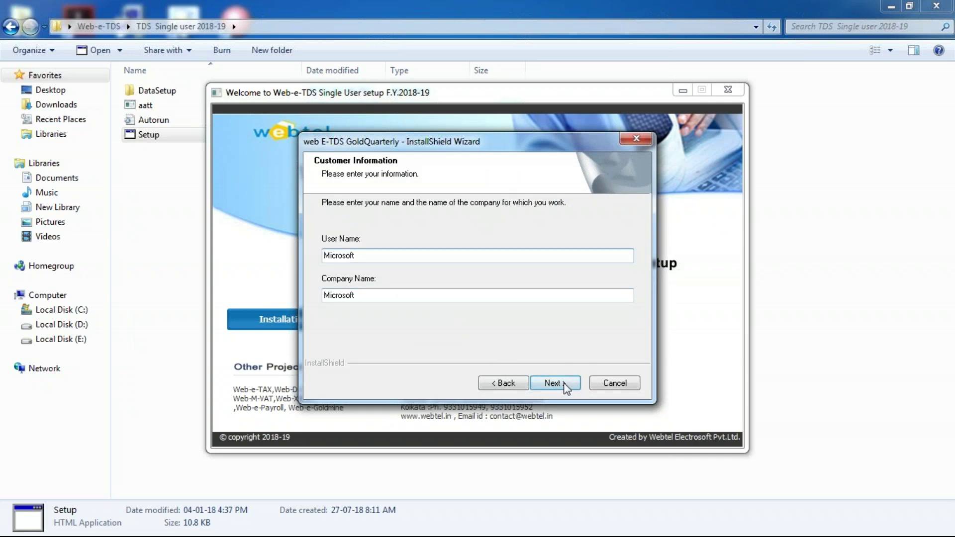
# Continue with the prefilled customer information and the Complete setup type, and begin installing.
pyautogui.click(563, 384)
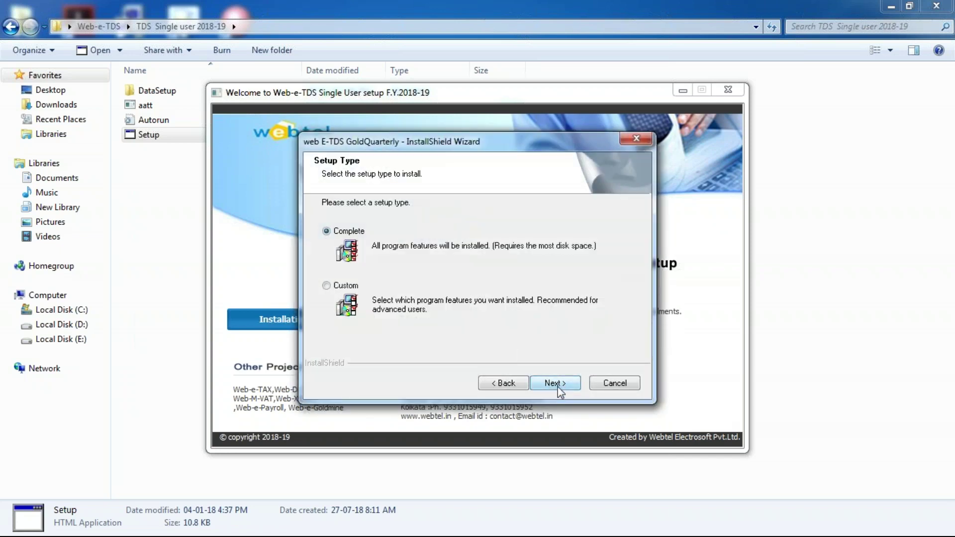
pyautogui.click(556, 385)
pyautogui.click(558, 389)
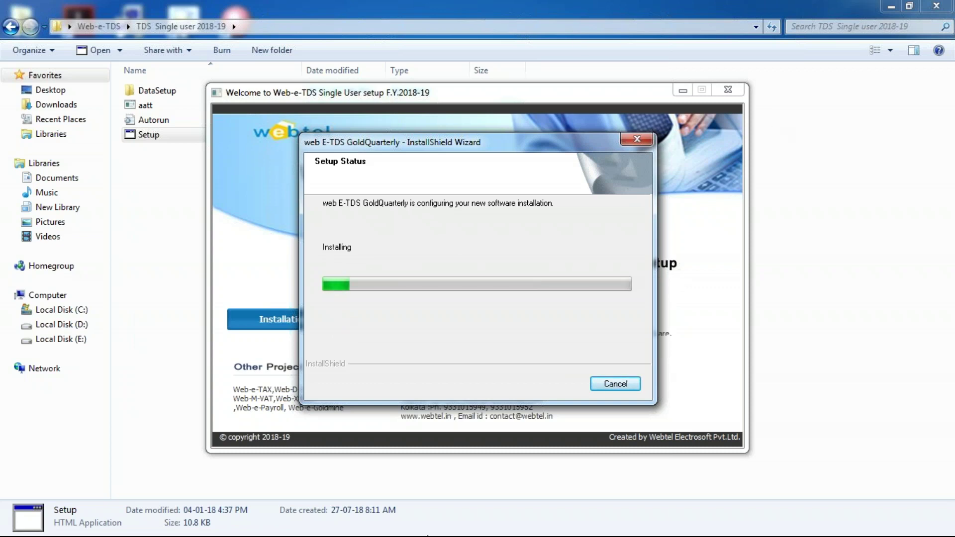
# Minimize the folder window and rearrange the welcome and InstallShield windows so the desktop icons are uncovered.
pyautogui.click(891, 6)
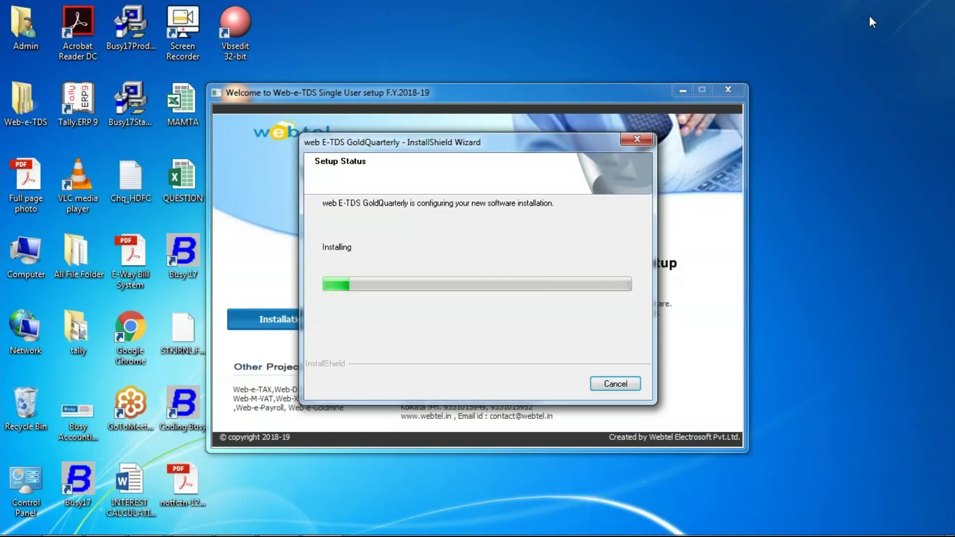
pyautogui.moveTo(482, 97); pyautogui.dragTo(664, 40)
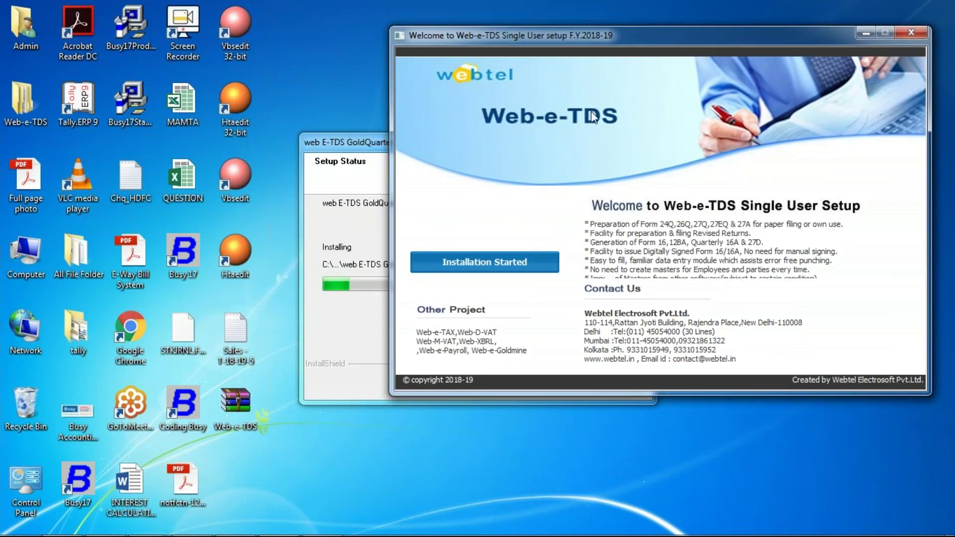
pyautogui.click(359, 145)
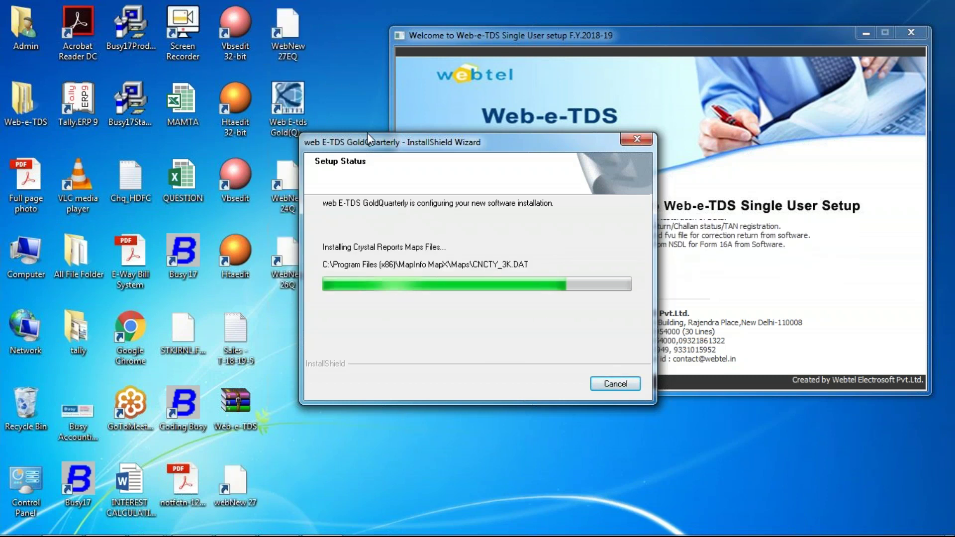
pyautogui.moveTo(377, 144); pyautogui.dragTo(476, 103)
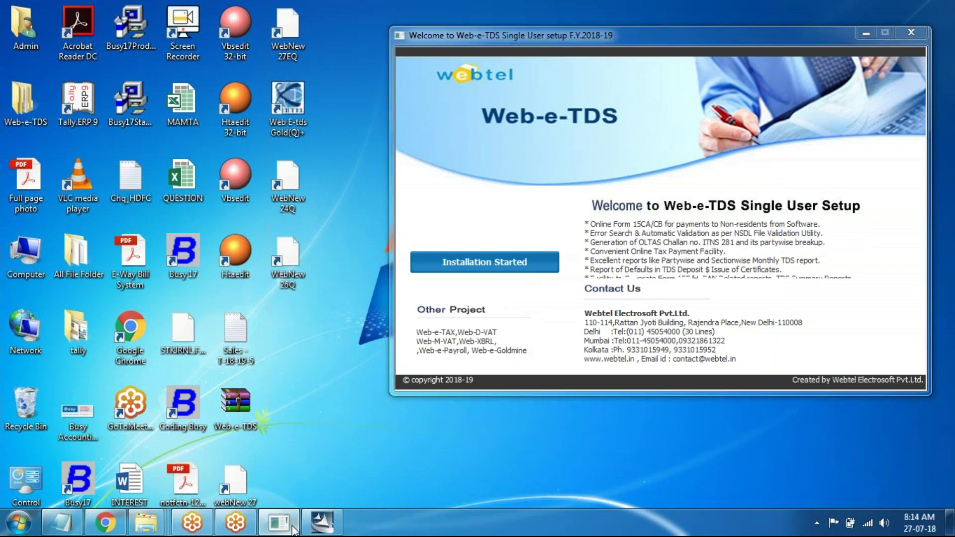
# Hide the welcome window and finish the web E-TDS GoldQuarterly installation wizard.
pyautogui.click(294, 529)
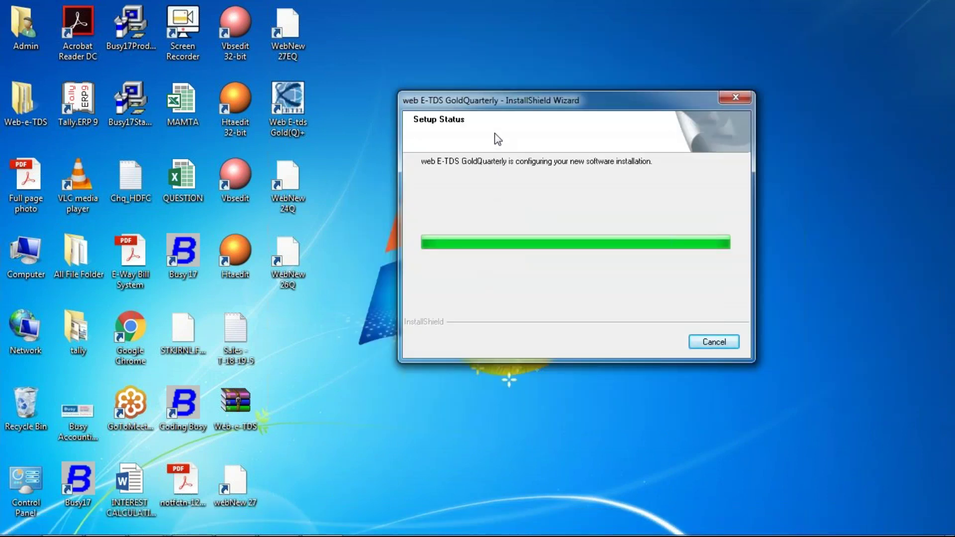
pyautogui.click(931, 343)
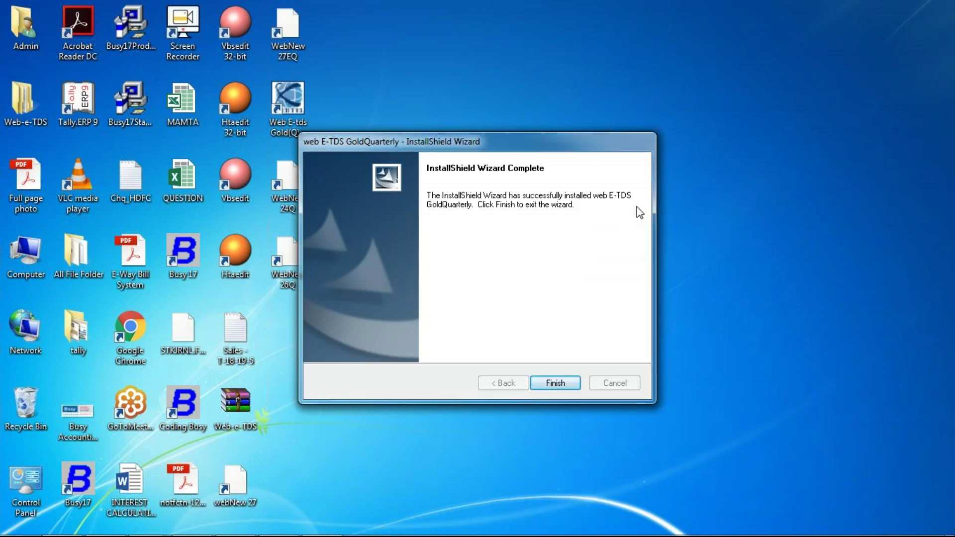
pyautogui.click(561, 387)
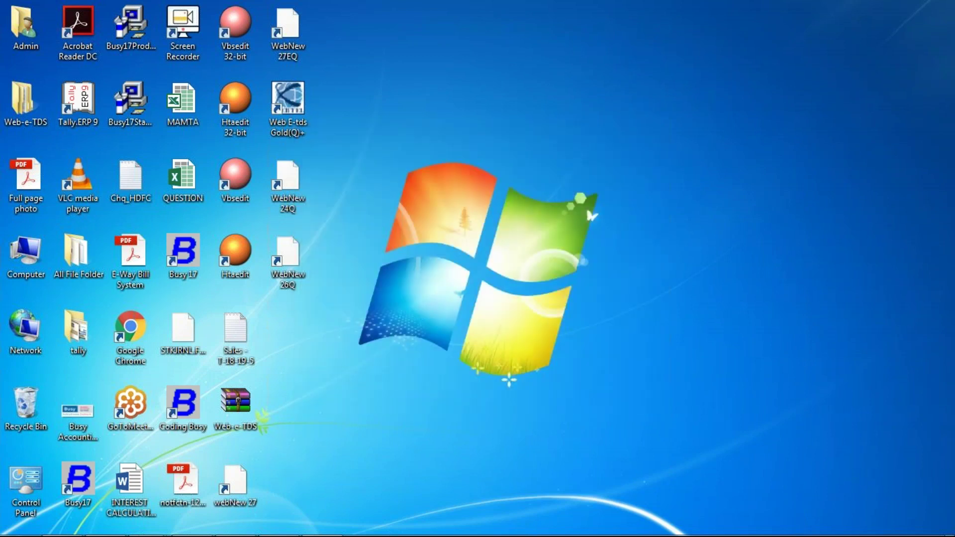